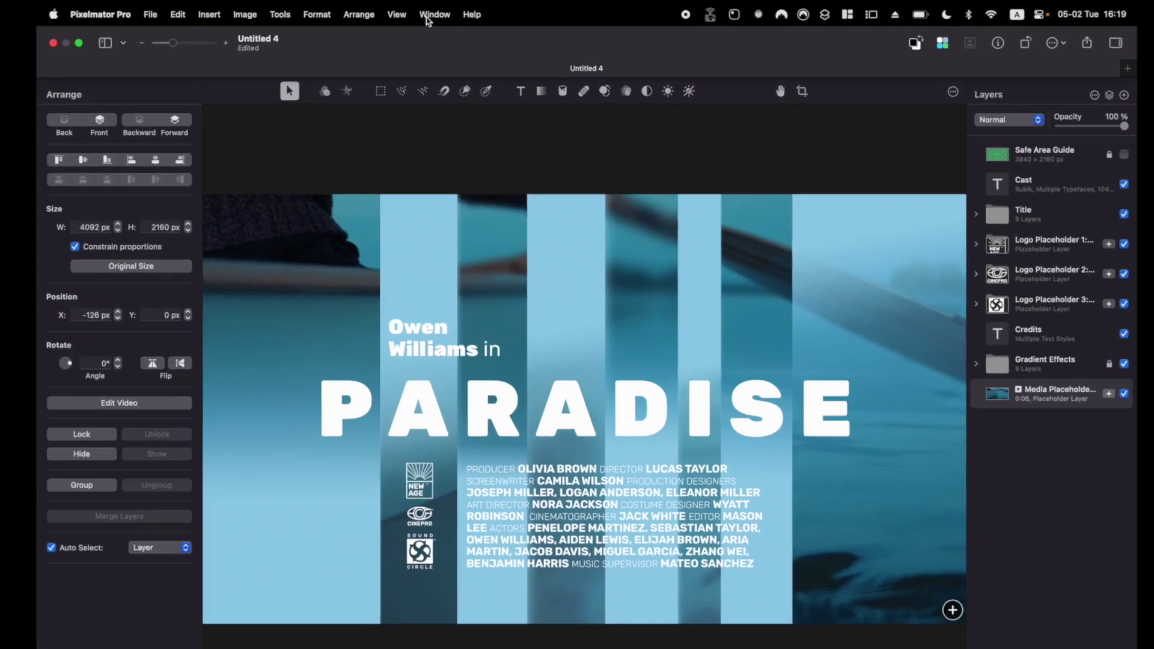
Compare the Design, Illustration and Painting workspace presets, then settle on Photography
click(433, 13)
mouse_move(515, 142)
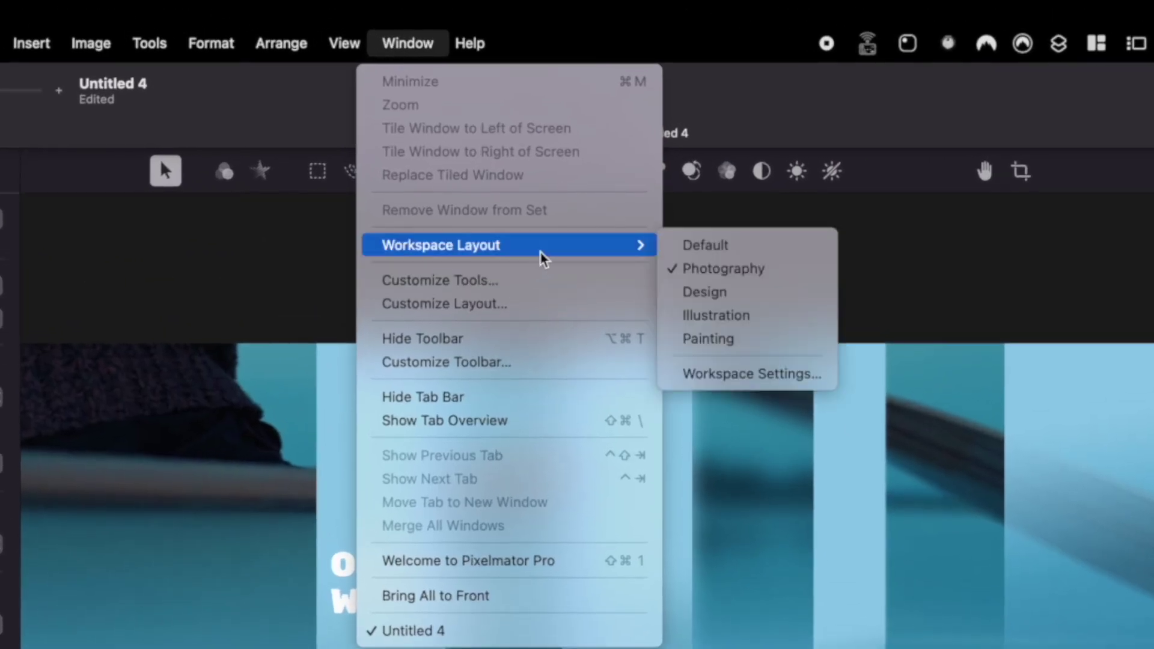
click(716, 376)
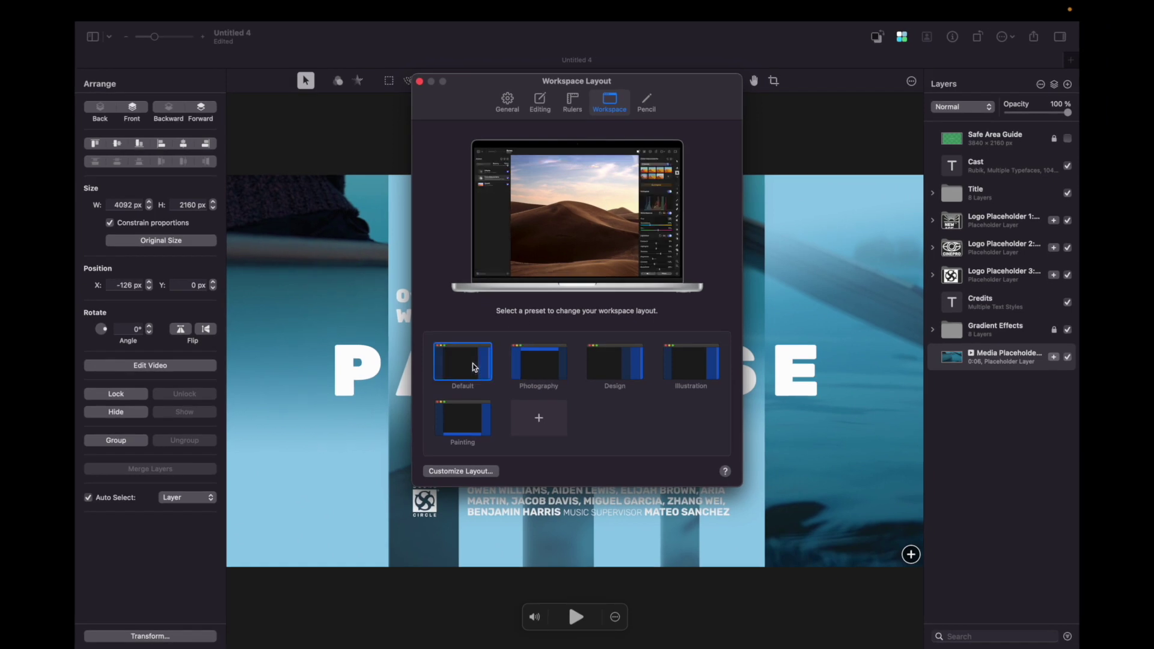
click(579, 636)
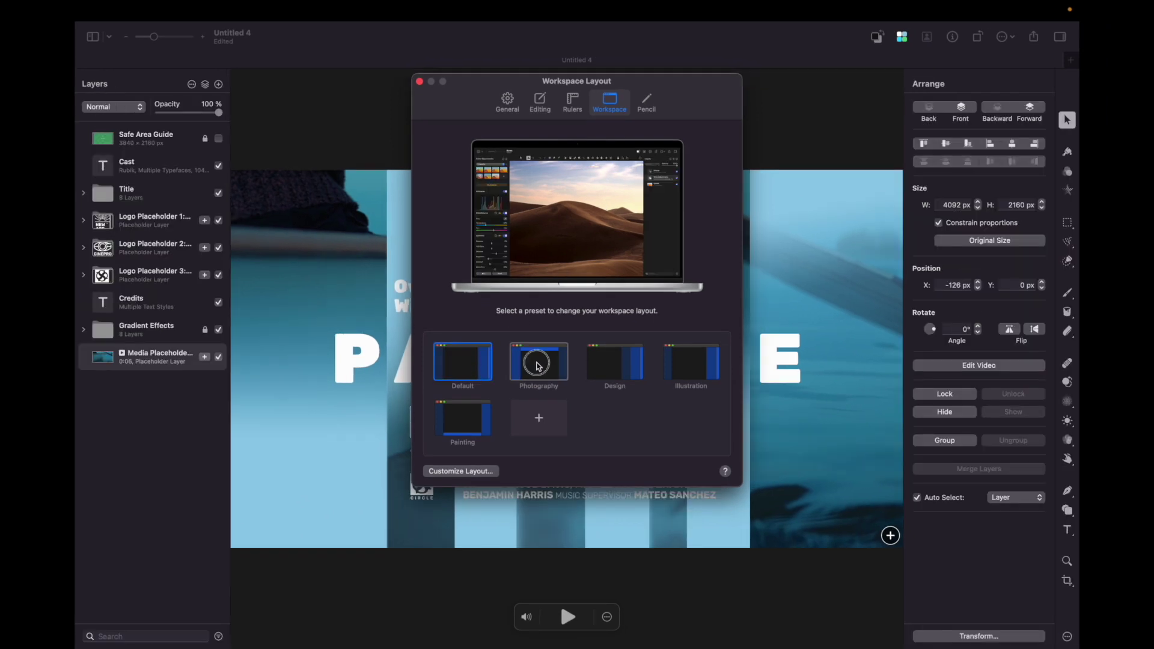
click(580, 364)
click(682, 368)
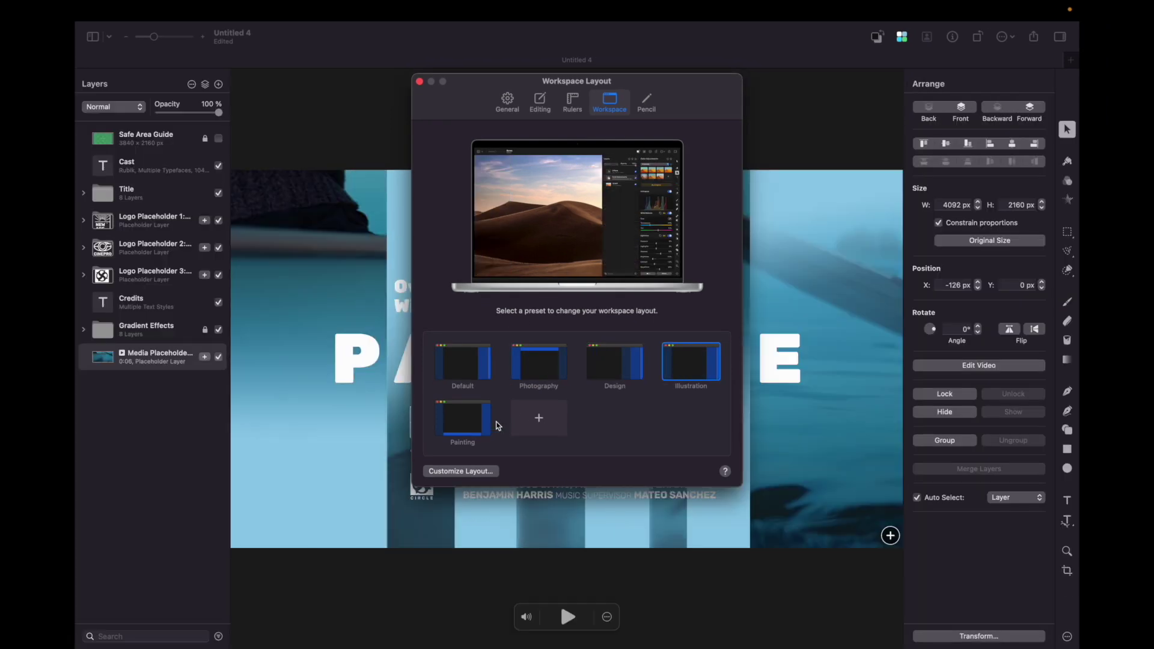
click(475, 425)
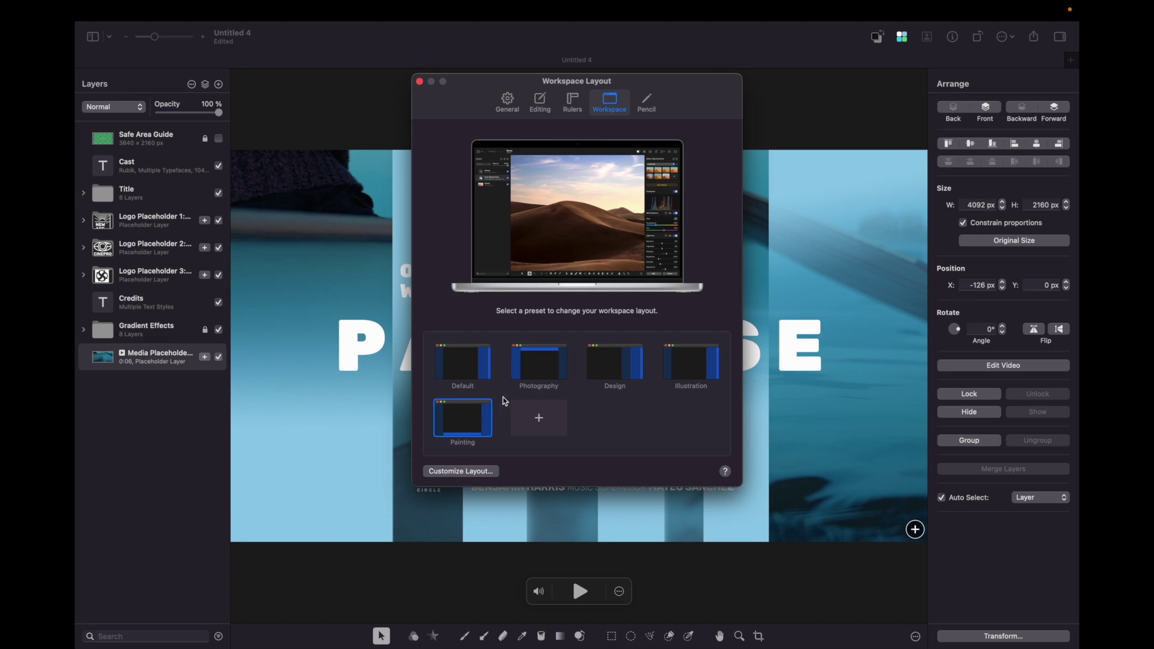
click(538, 378)
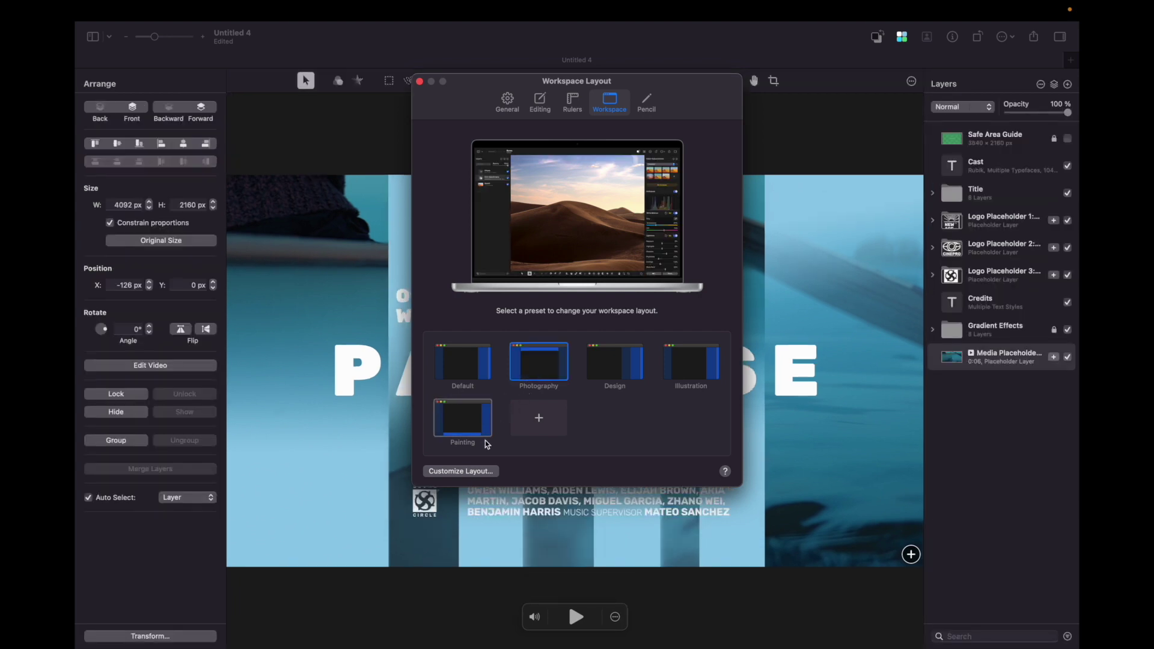
Customize the layout with a vertical tools column and both inspector panels together
click(472, 472)
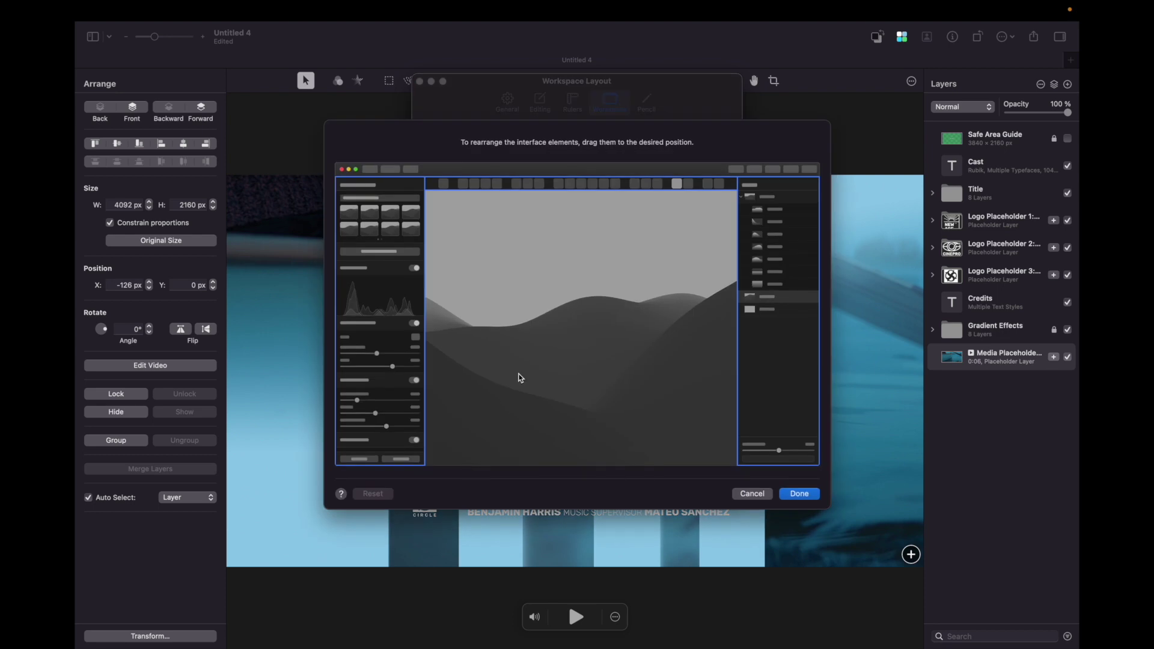
drag(601, 184, 641, 304)
drag(676, 426, 676, 426)
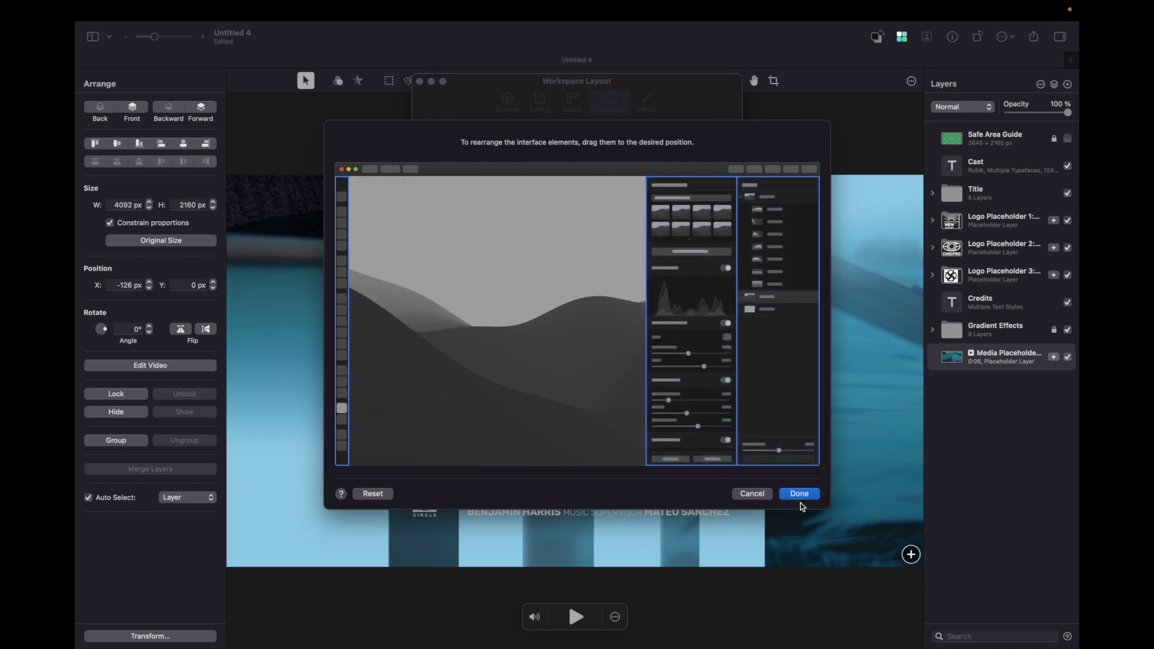
click(799, 493)
click(419, 82)
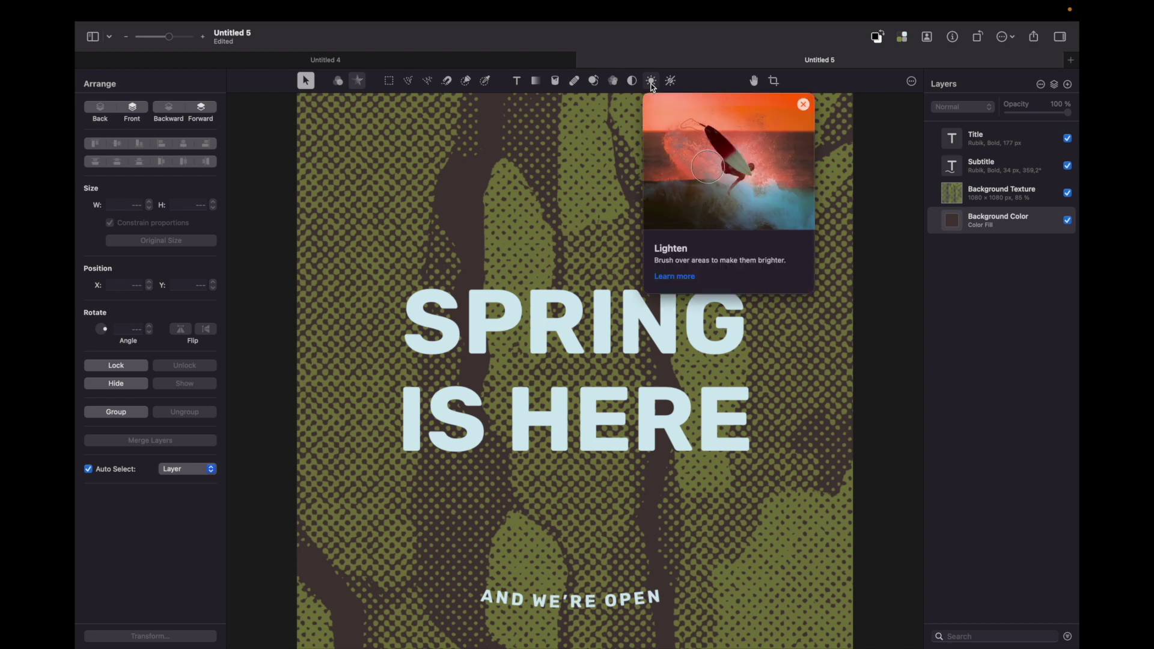
Open the SPRING IS HERE poster template in a new tab beside the Paradise title card
mouse_move(629, 84)
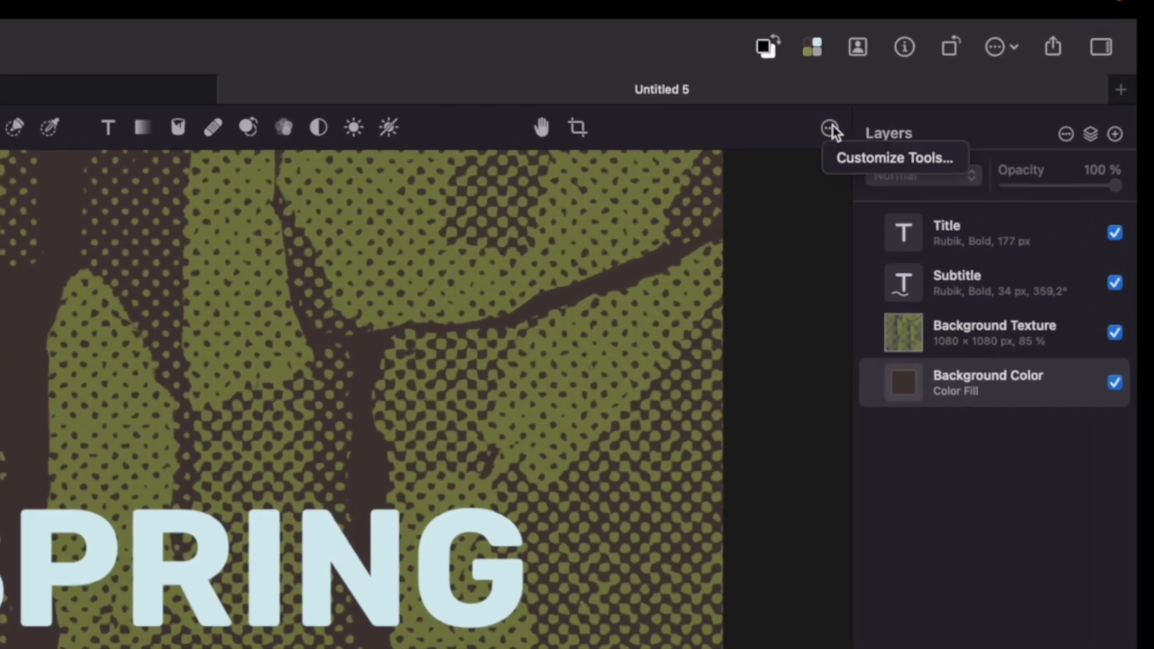
Remove the Lighten, Desaturate and other retouching tools from the toolbar
click(846, 155)
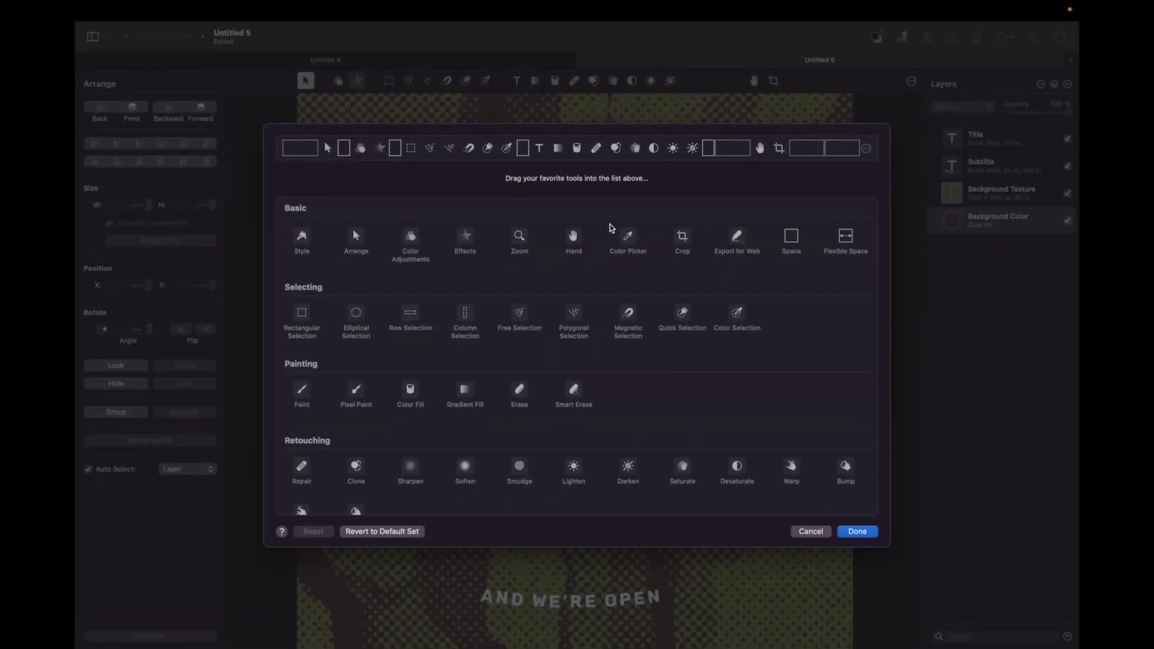
drag(673, 148, 675, 240)
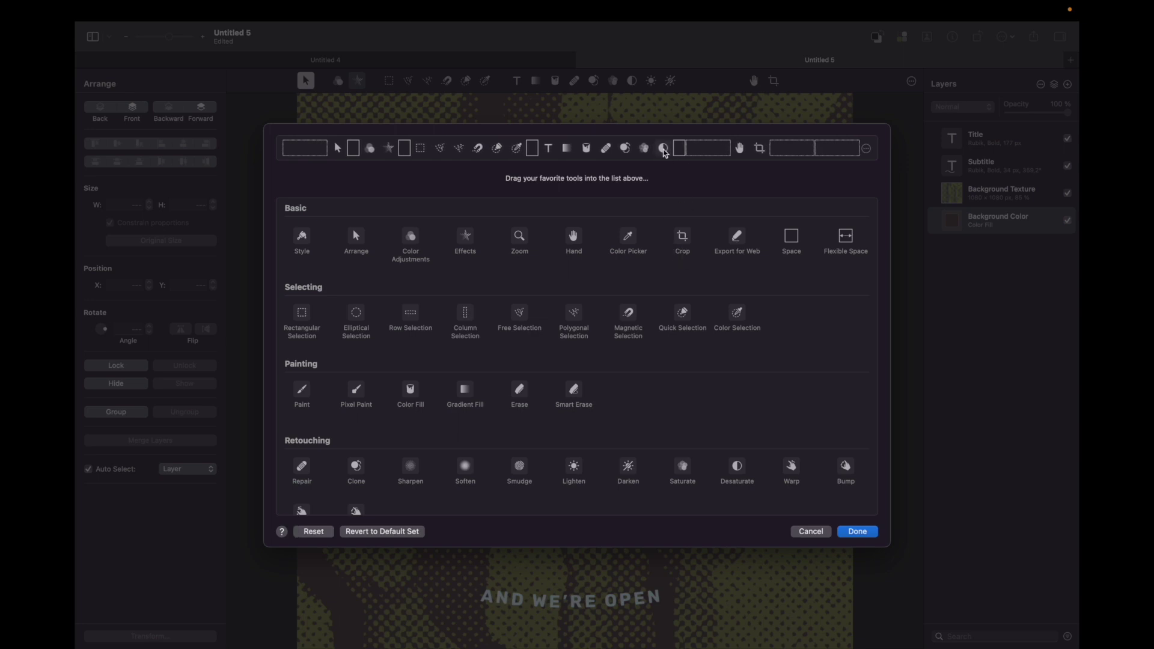
scroll(421, 475, down, 5)
mouse_move(665, 154)
mouse_down()
mouse_move(421, 475)
mouse_move(443, 343)
mouse_move(588, 155)
mouse_up()
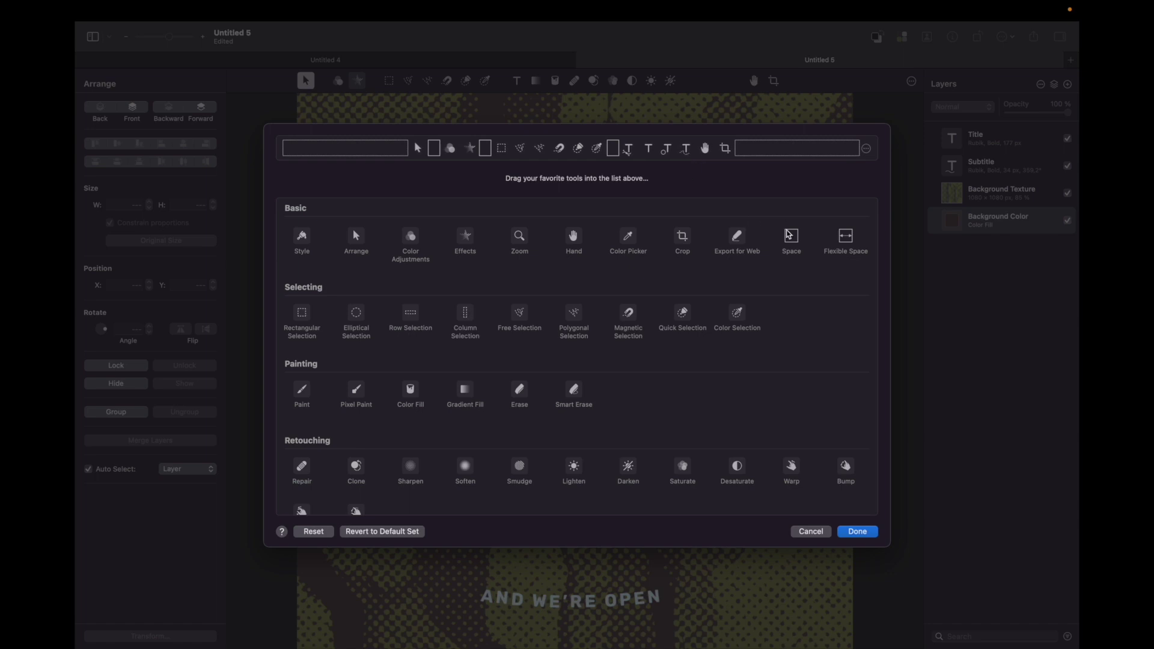
Add three spacer gaps between the remaining tool groups
drag(789, 235, 699, 159)
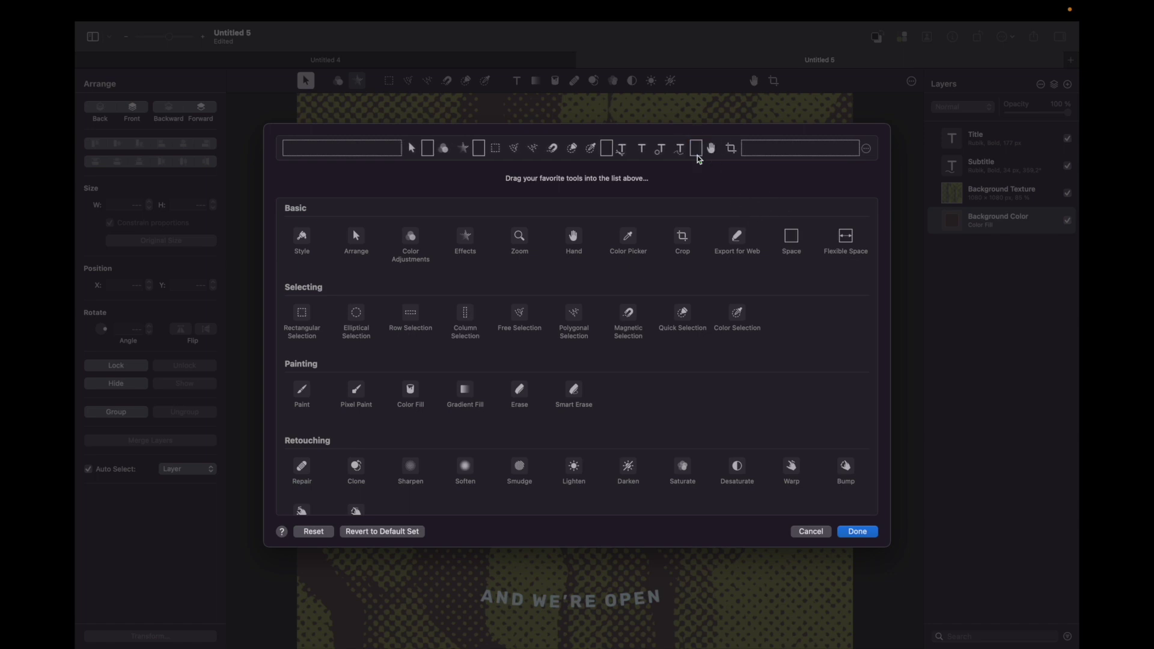
mouse_move(776, 230)
mouse_down()
mouse_move(727, 153)
mouse_move(588, 150)
mouse_up()
mouse_move(792, 236)
mouse_down()
mouse_move(627, 205)
mouse_move(586, 150)
mouse_up()
Keep the toolbar changes and add circular text reading 'THE REAL' above SPRING IS HERE
click(858, 531)
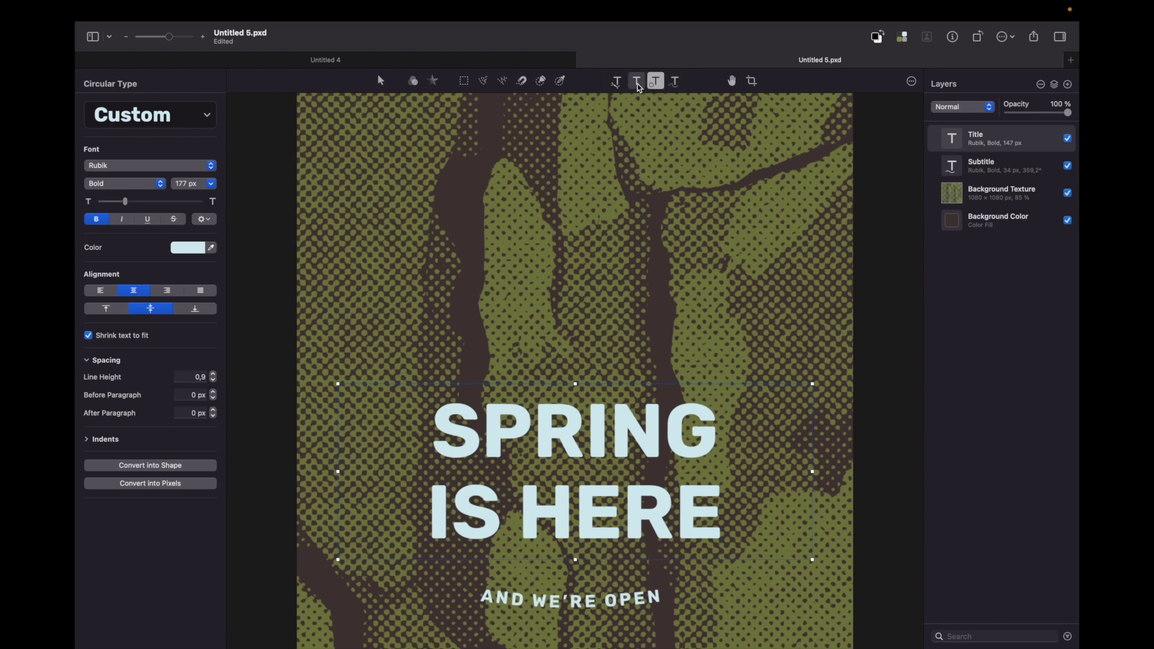
click(637, 85)
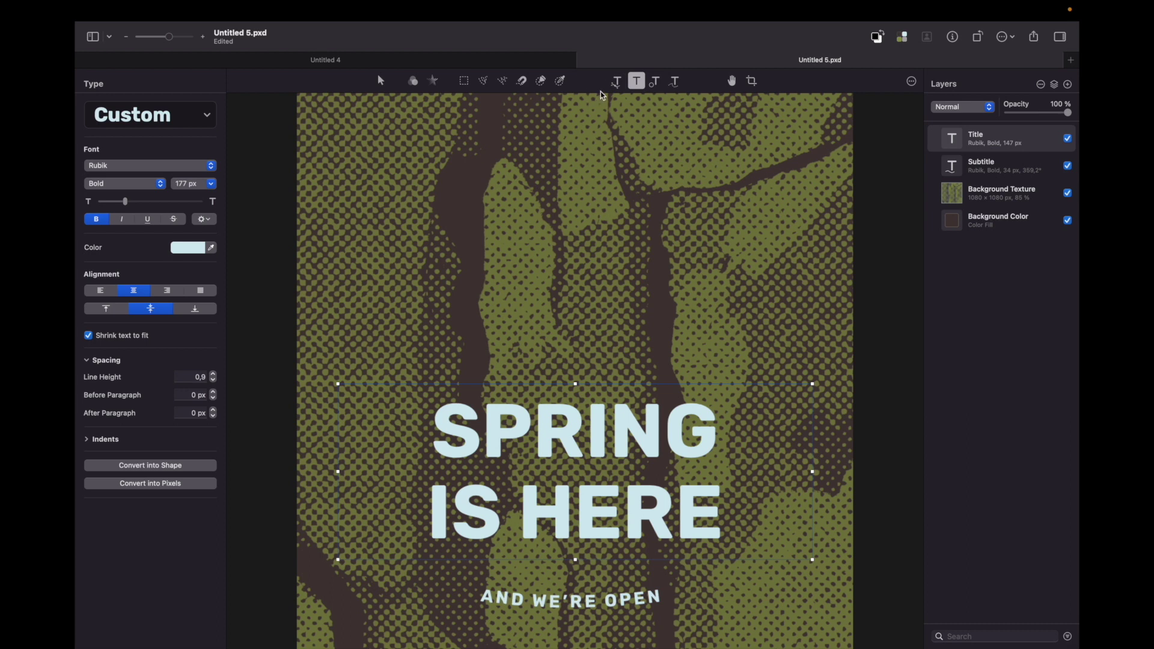
click(655, 81)
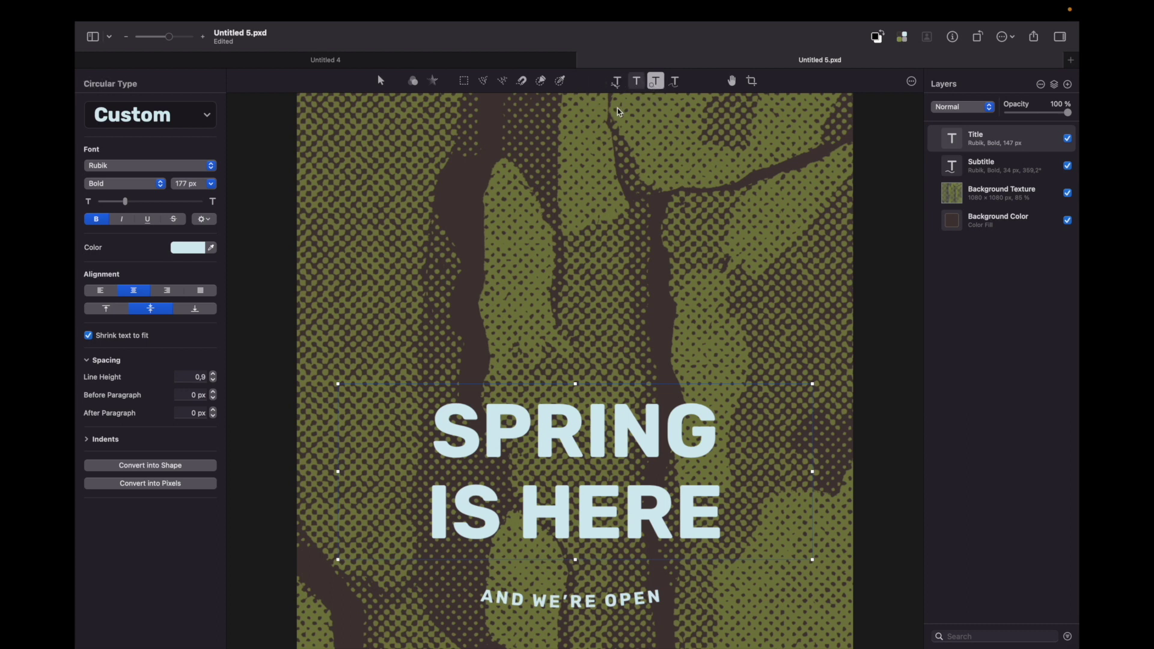
drag(428, 208, 715, 297)
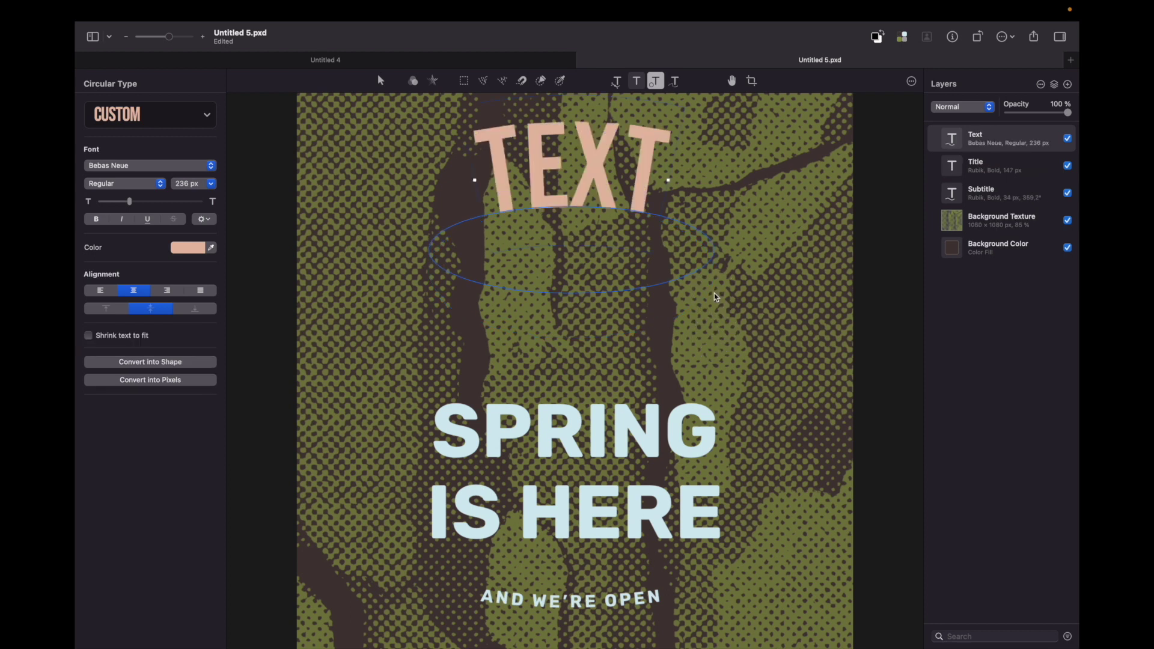
key(Return)
text(THE REA)
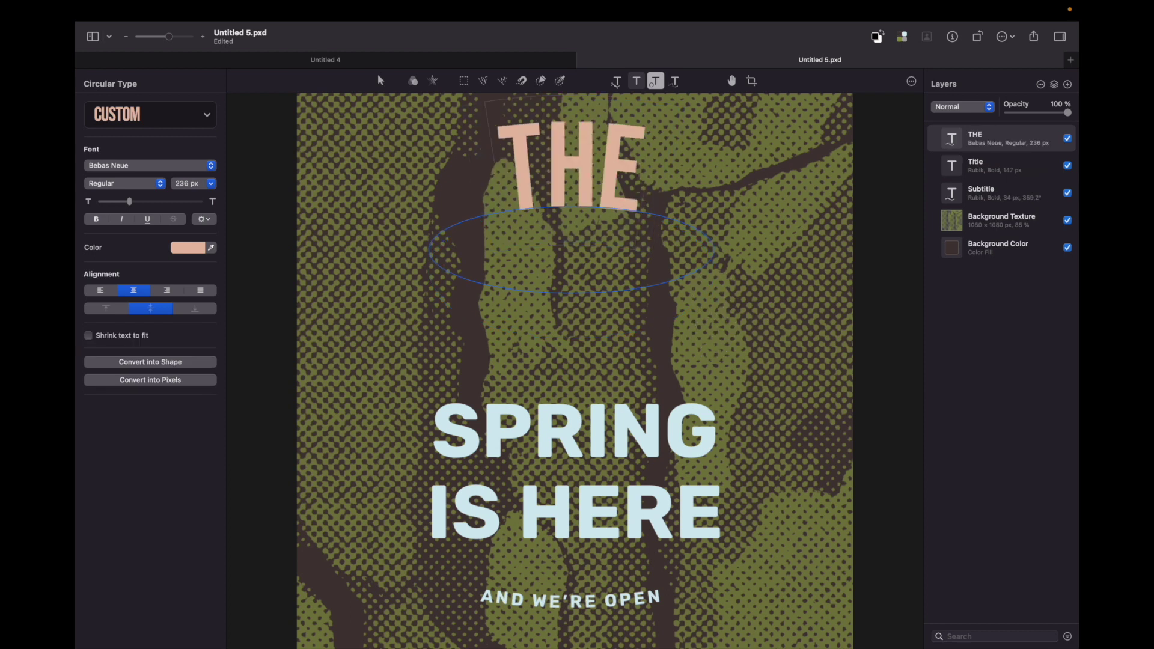
text(L)
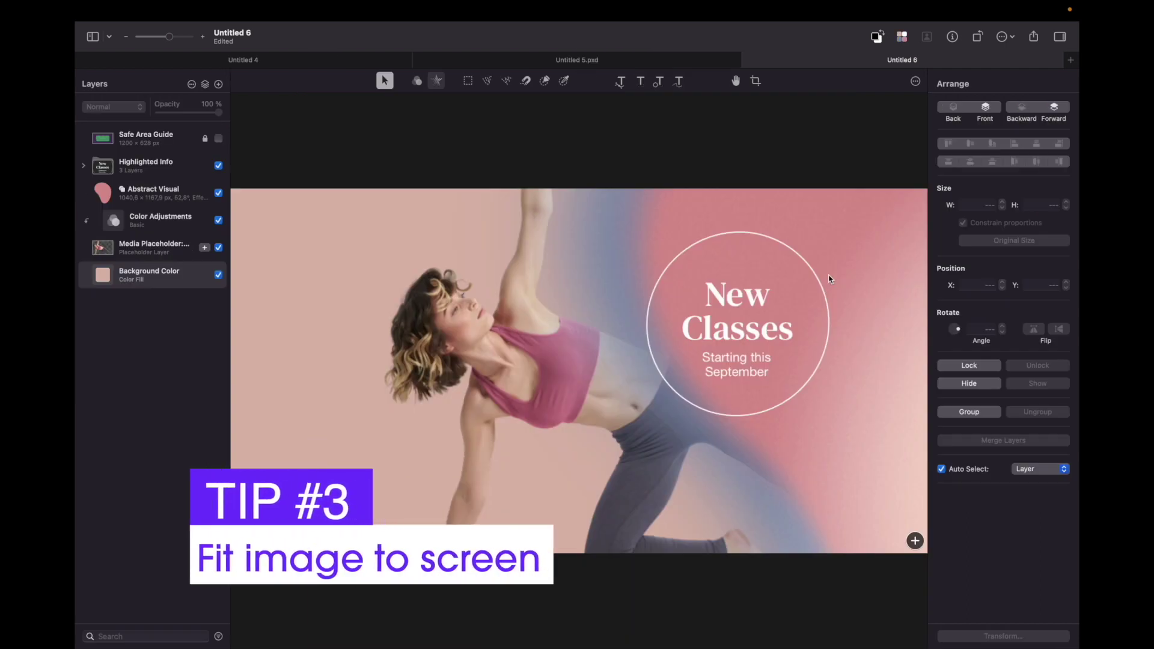
Zoom the yoga design from a pixel close-up down to about 40 %, then Zoom to Fit
scroll(716, 232, up, 10)
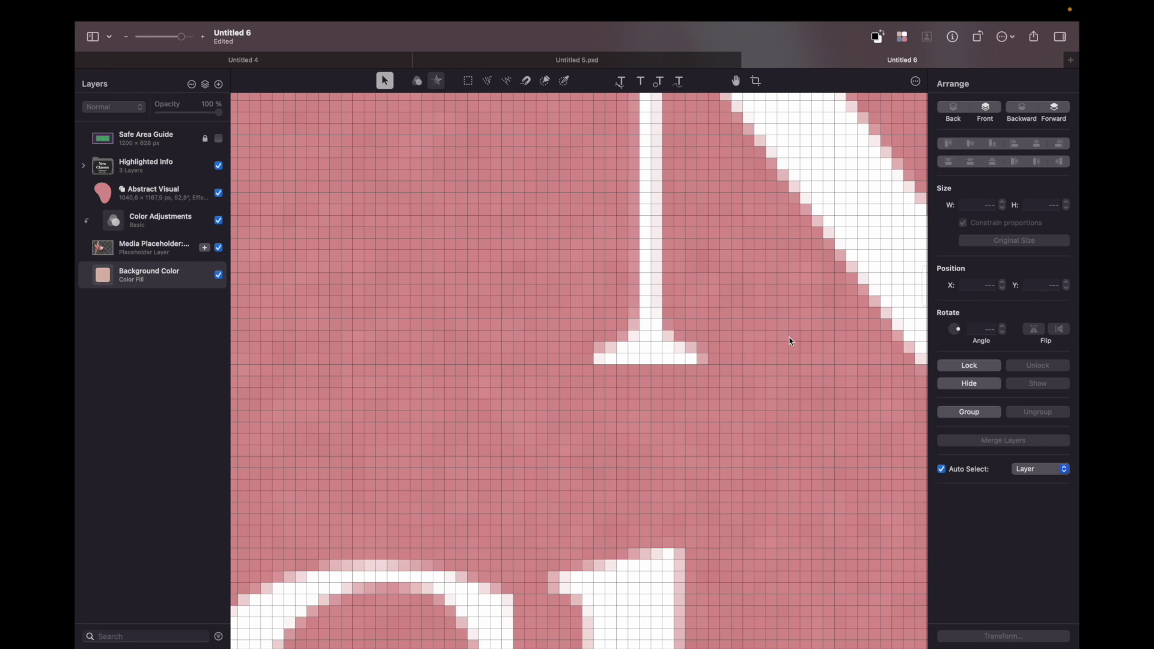
key(super+0)
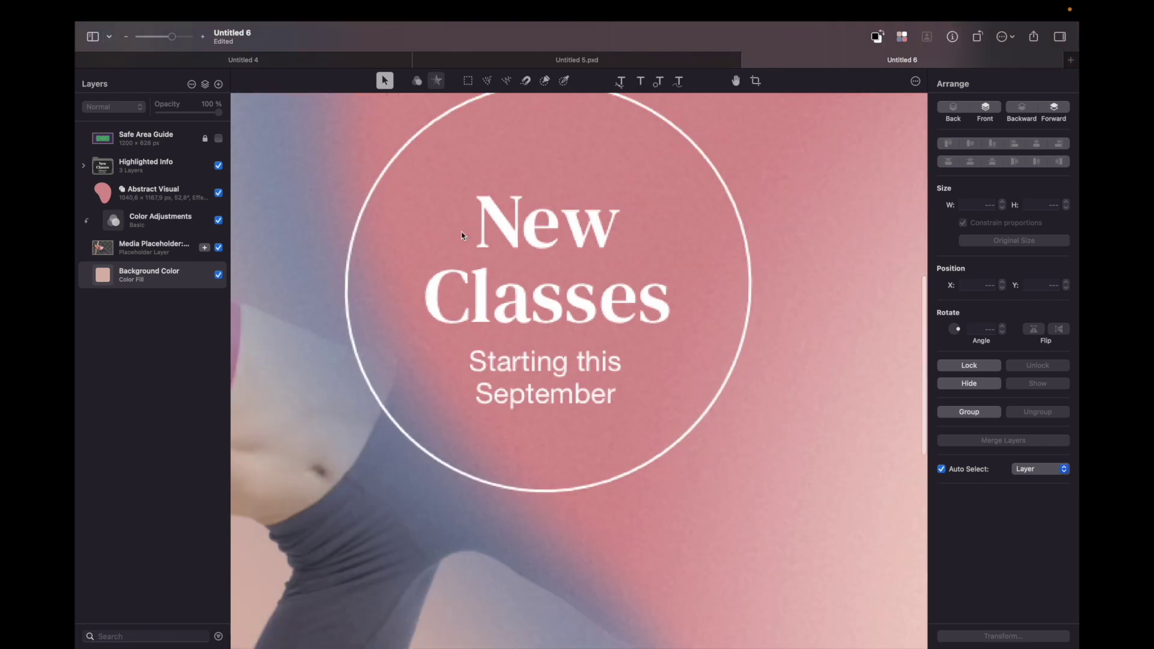
scroll(520, 315, up, 10)
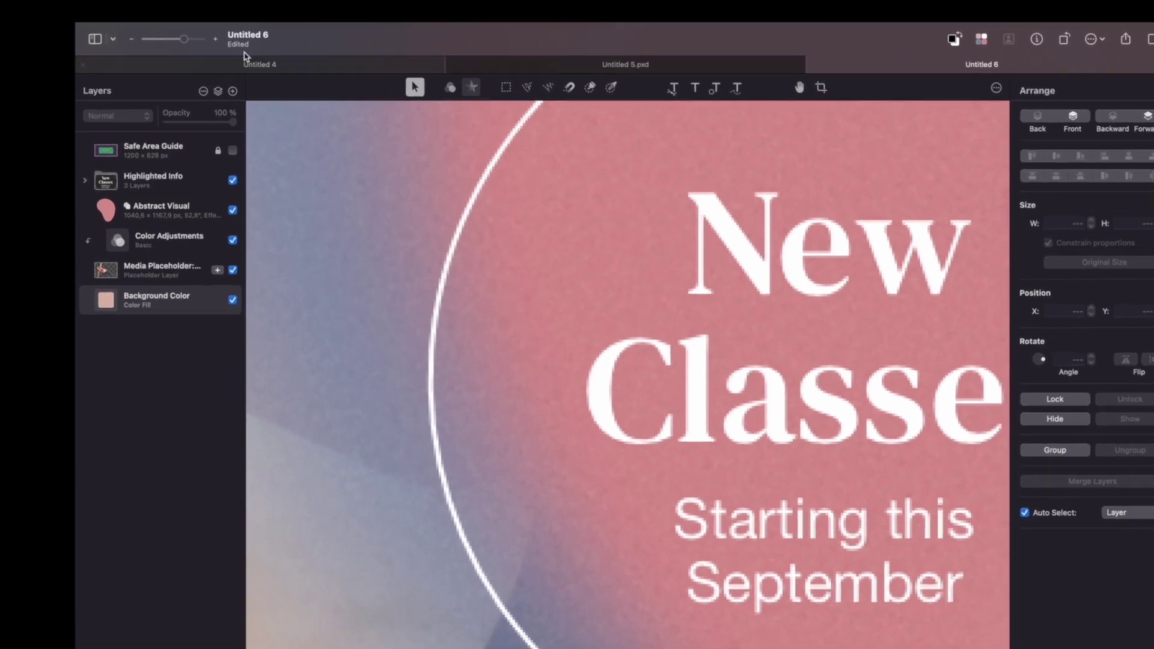
mouse_move(174, 36)
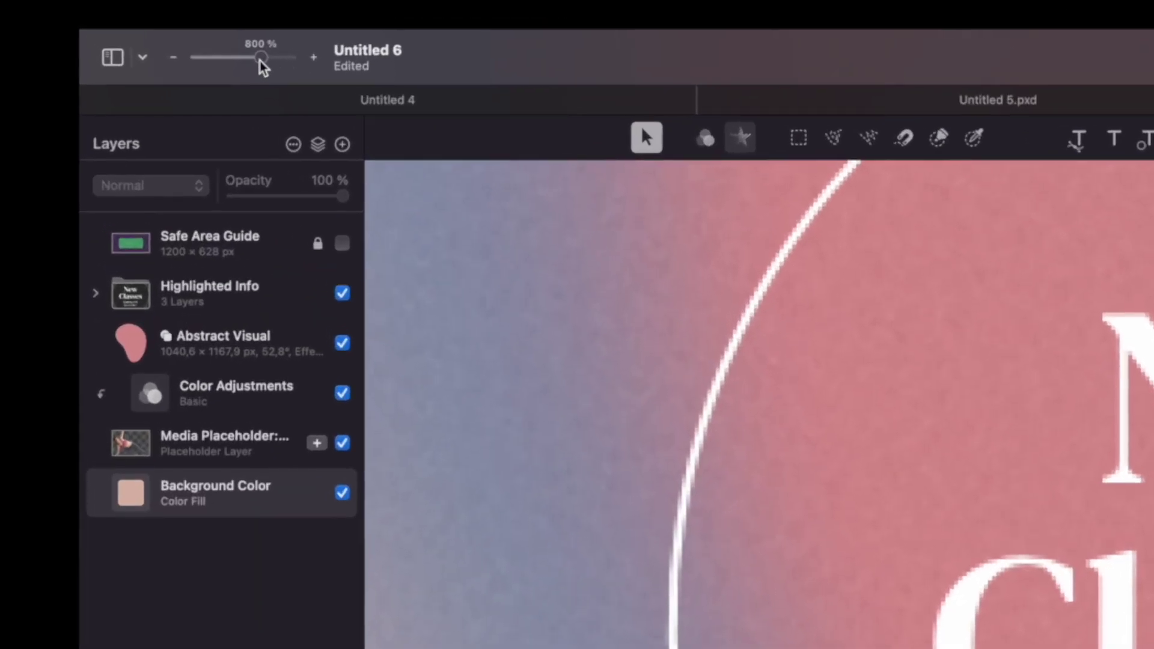
drag(263, 60, 252, 59)
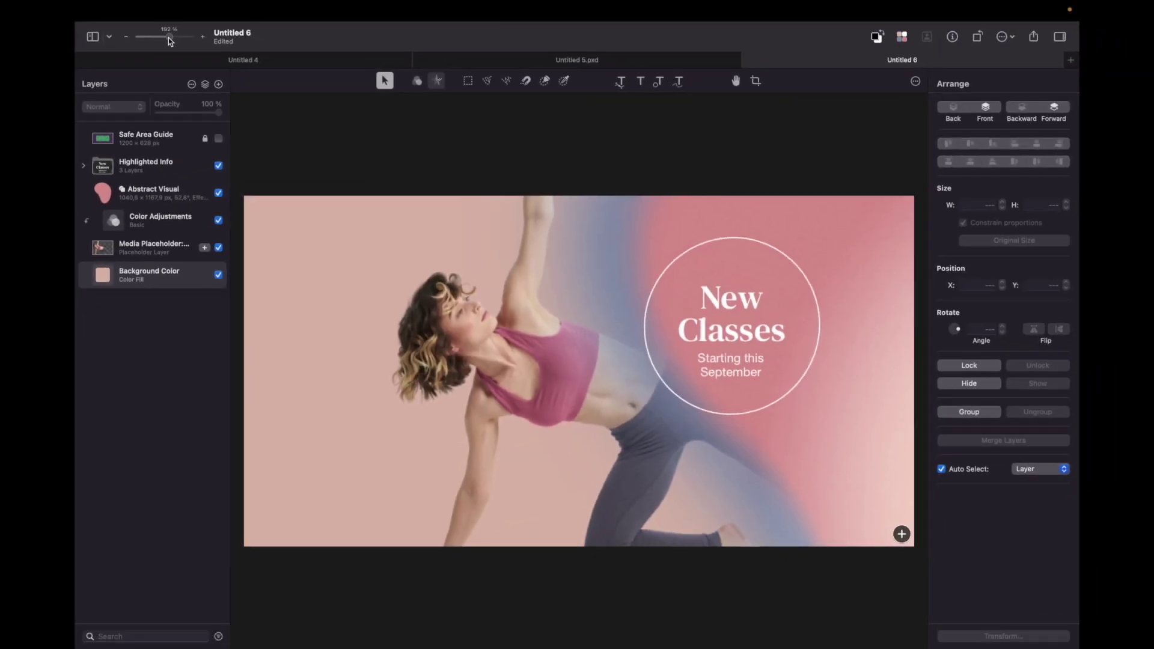
drag(251, 56, 210, 63)
drag(147, 40, 146, 39)
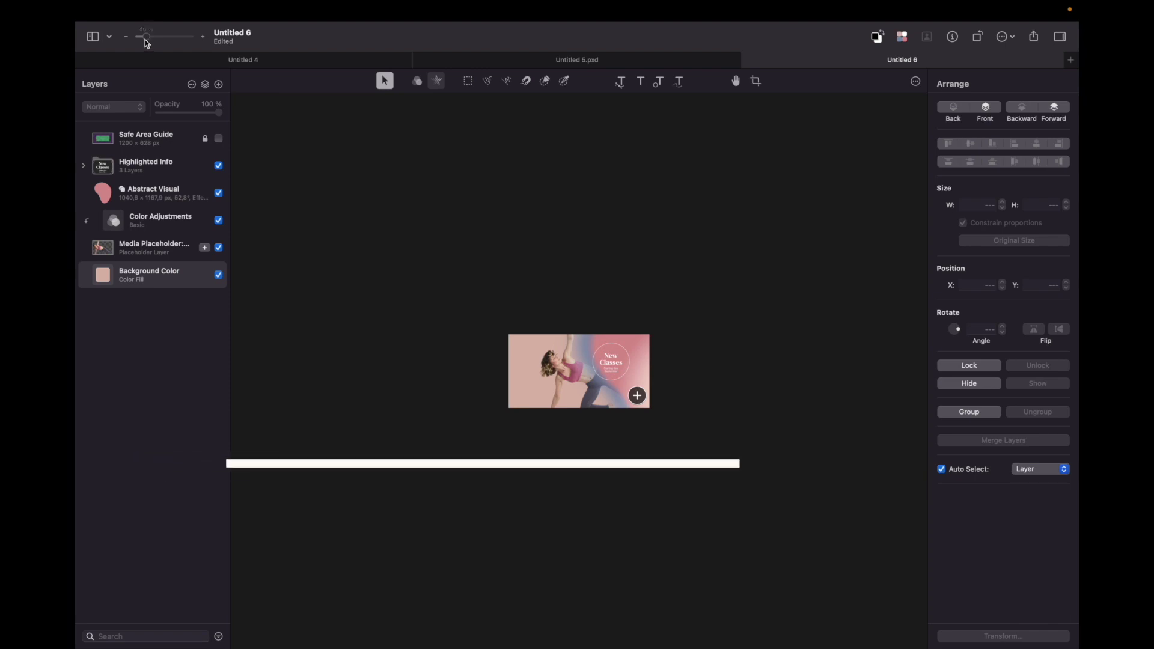
key(super+0)
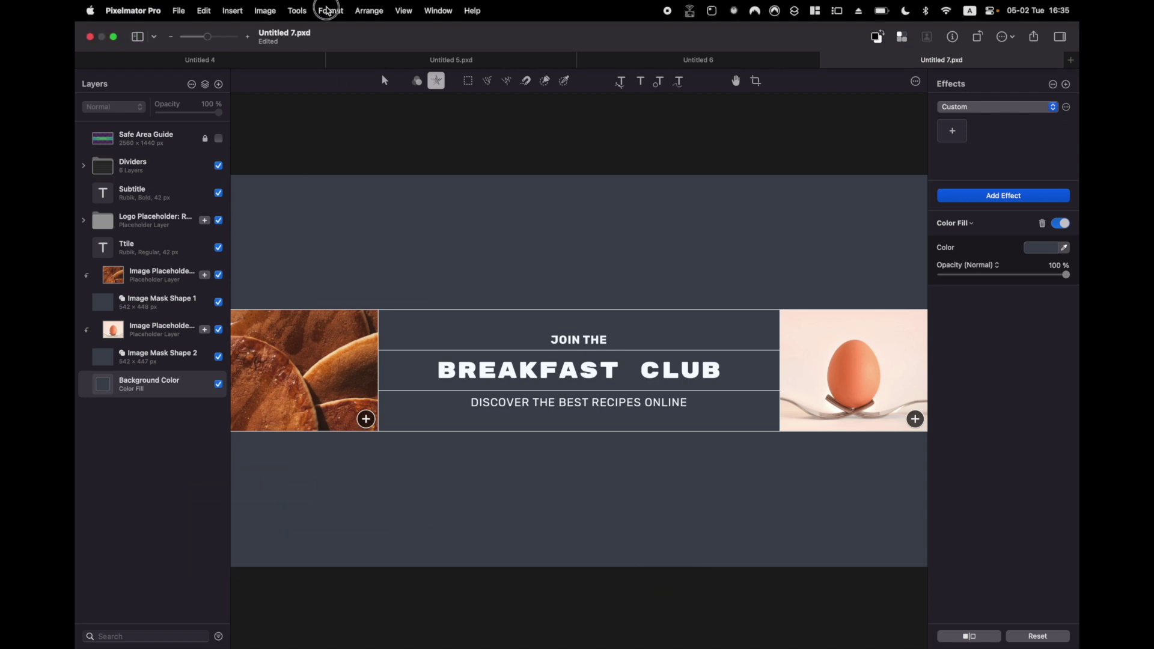
Browse the Generator, Fill and Color Adjustments effects, then add Stylize > Bokeh to the background
click(331, 10)
mouse_move(374, 161)
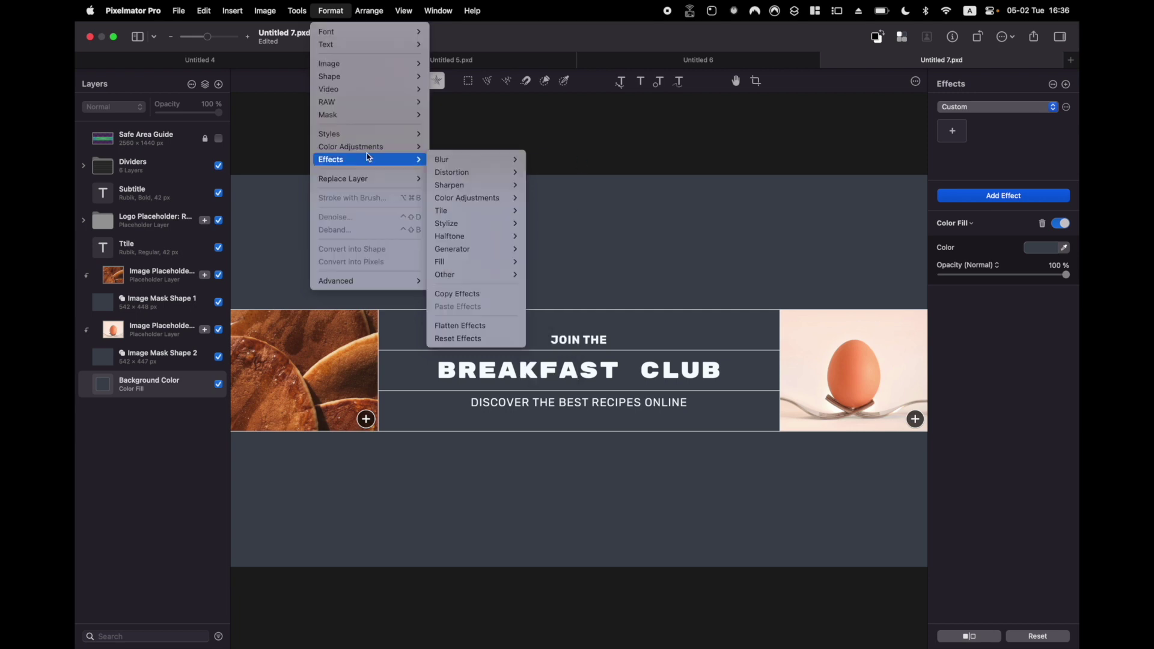
click(642, 116)
click(1002, 196)
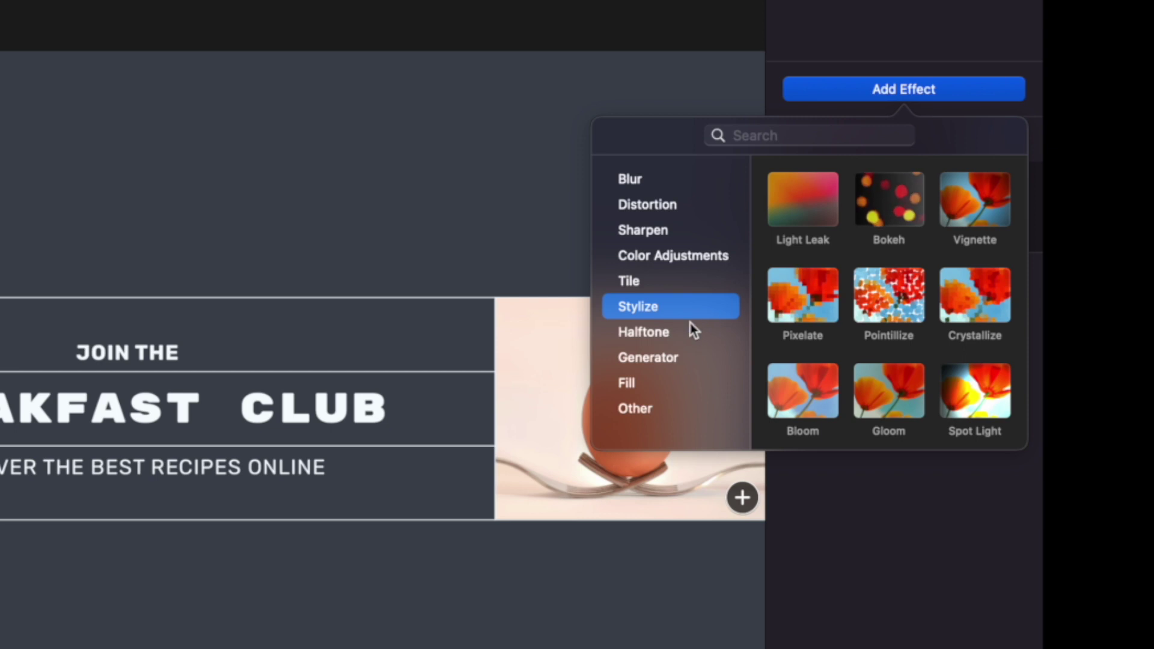
click(662, 358)
click(645, 383)
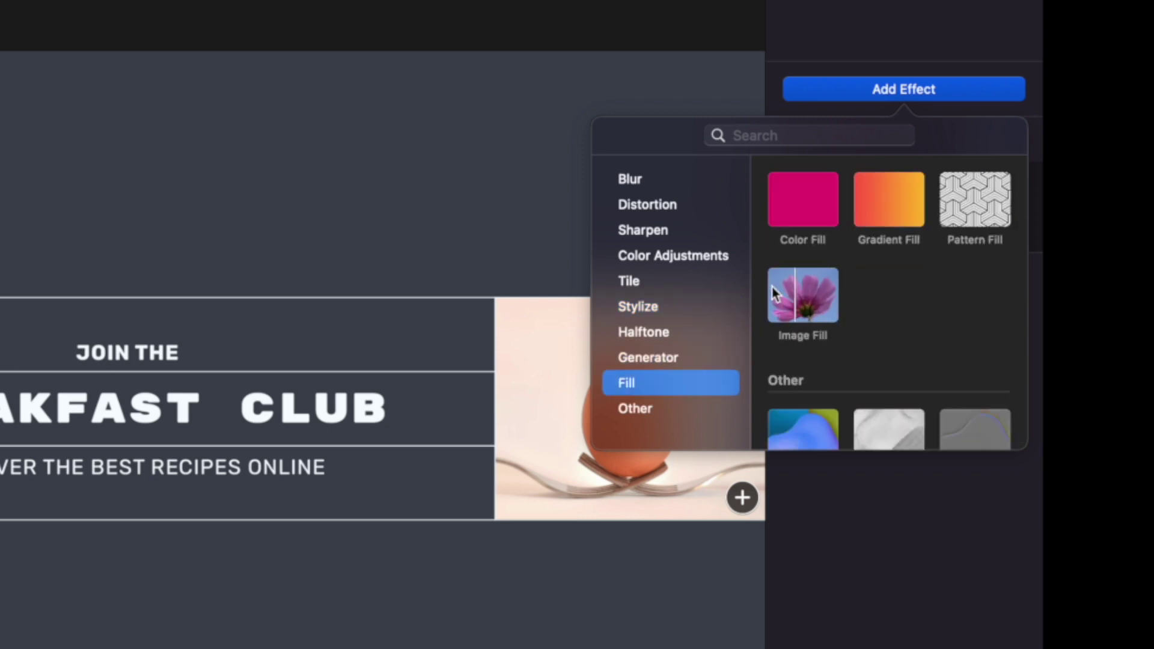
click(674, 256)
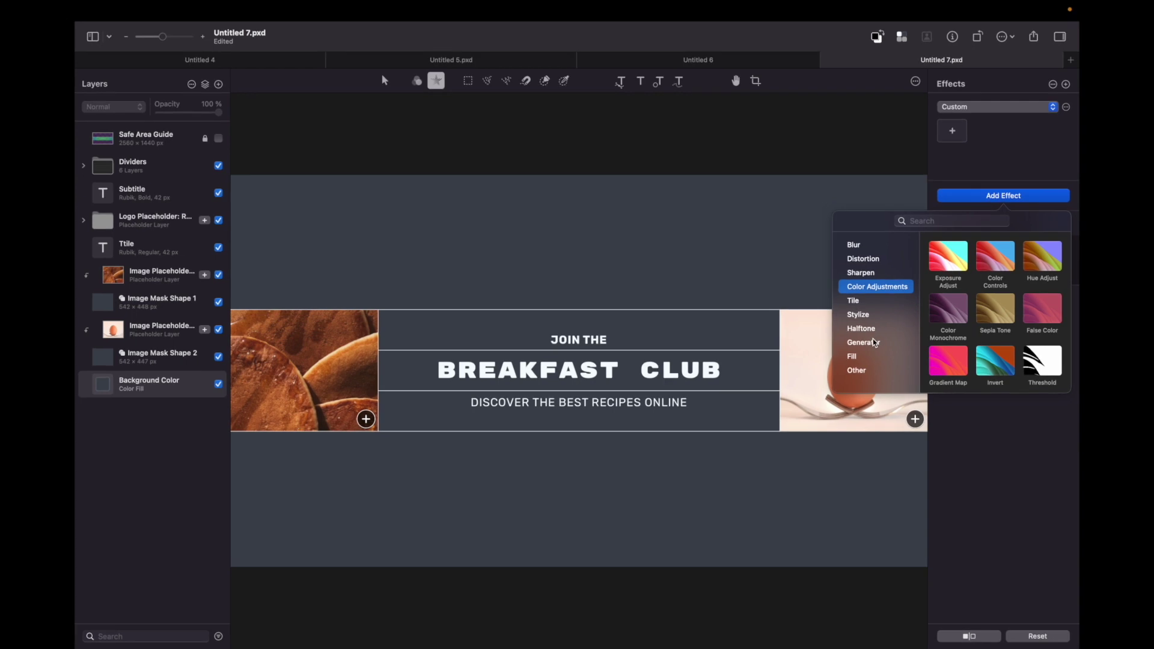
click(639, 307)
click(885, 202)
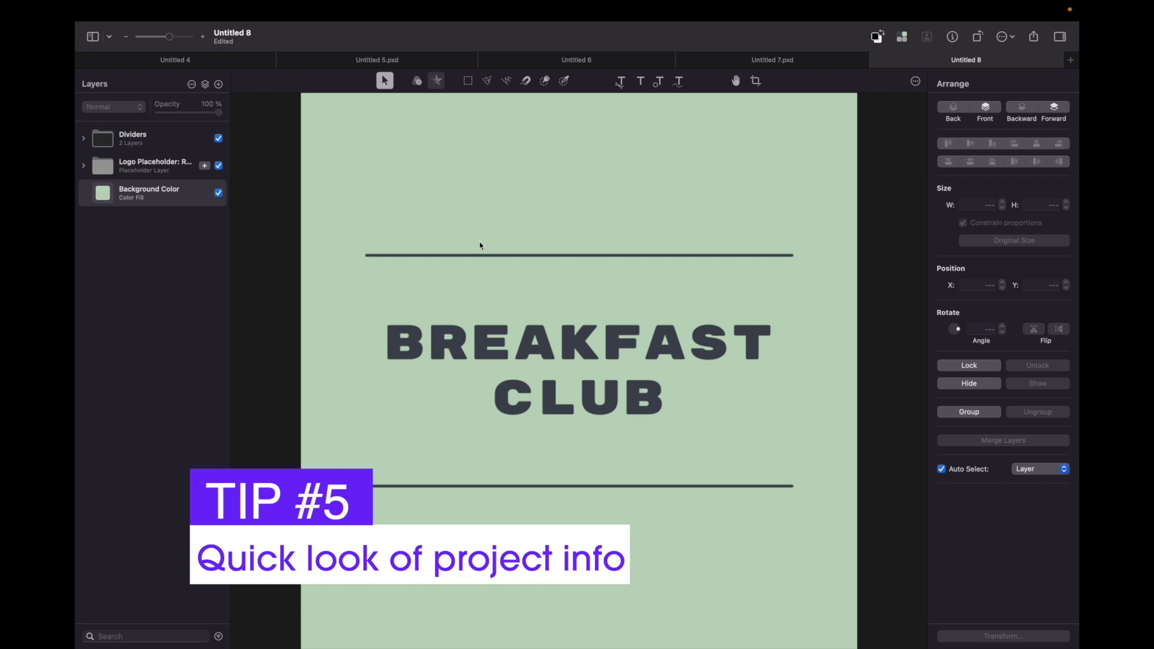
Show the info bar with colour values, position, dimensions and colour profile using Cmd+/
key(super+slash)
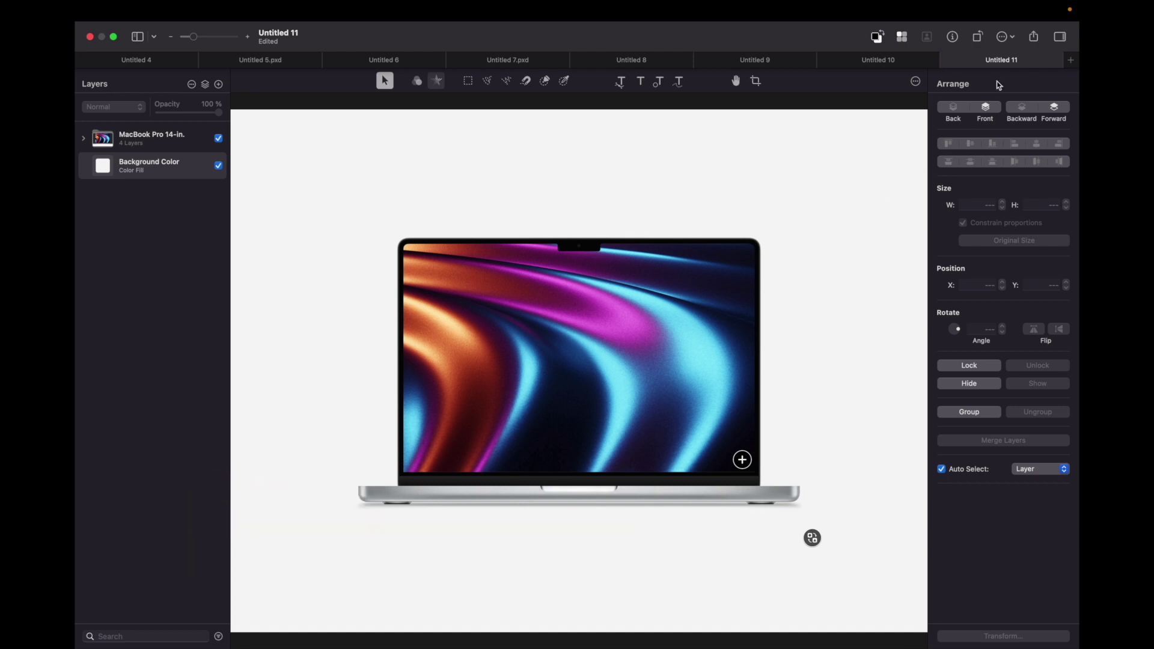
Flip through the Breakfast Club, yoga, spring poster, Paradise and MacBook mockup tabs
click(524, 60)
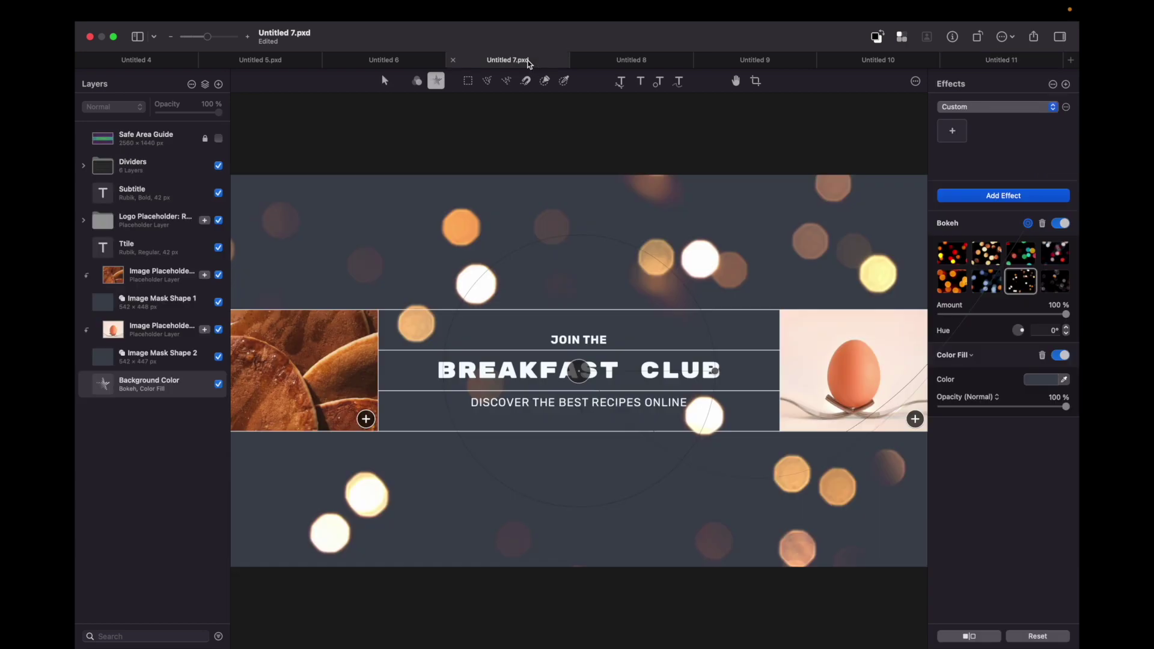
click(383, 60)
click(283, 61)
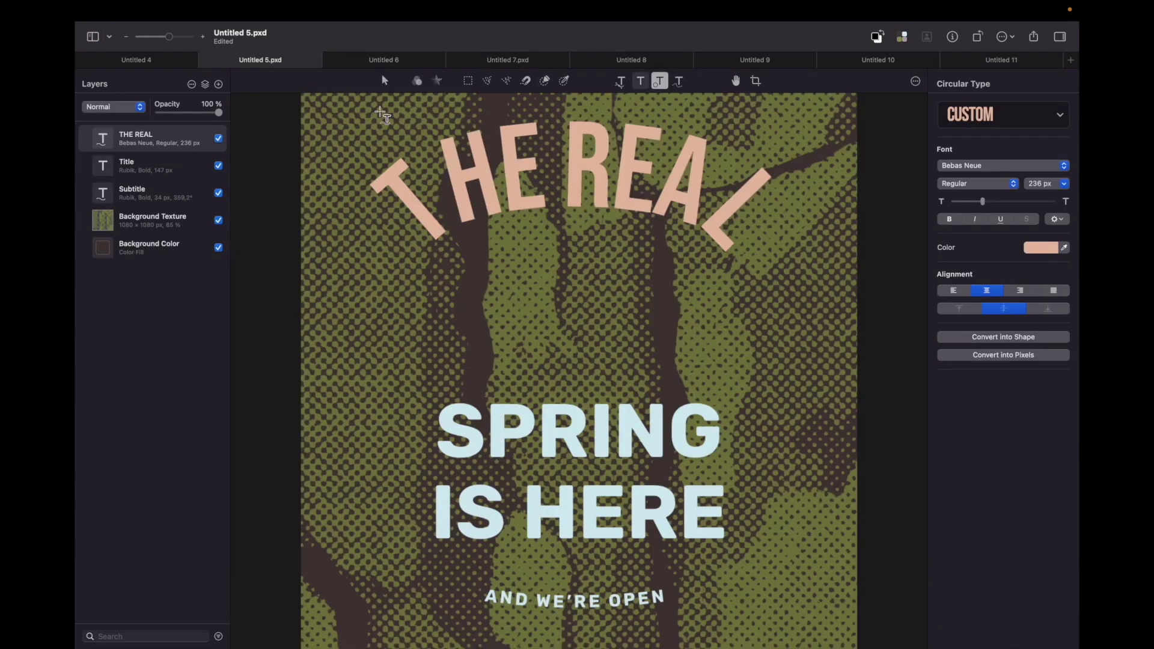
click(171, 63)
key(ctrl+shift+Tab)
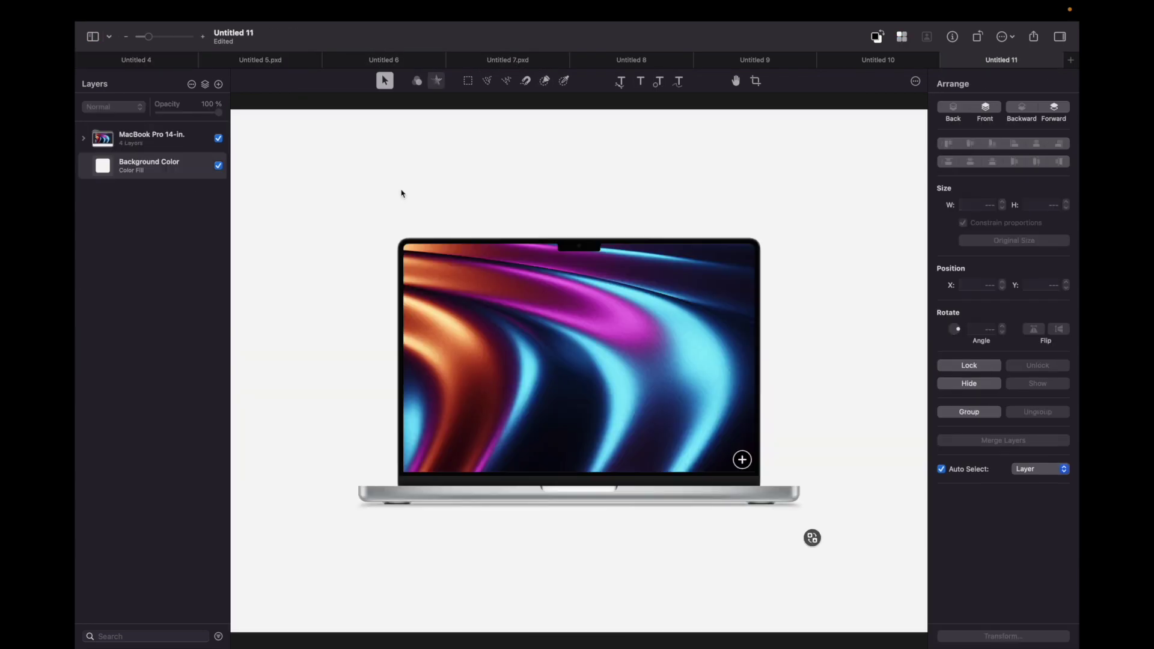
Open the tab overview, pick Untitled 6, then show all eight documents again with Cmd+Shift+\
click(438, 10)
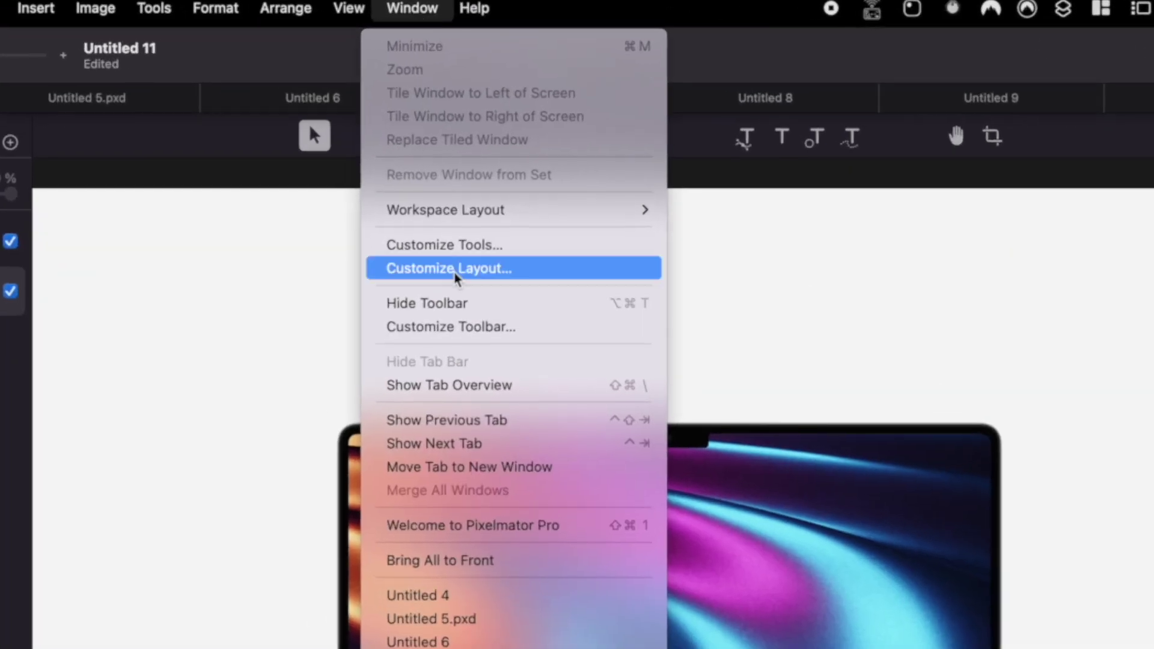
click(464, 380)
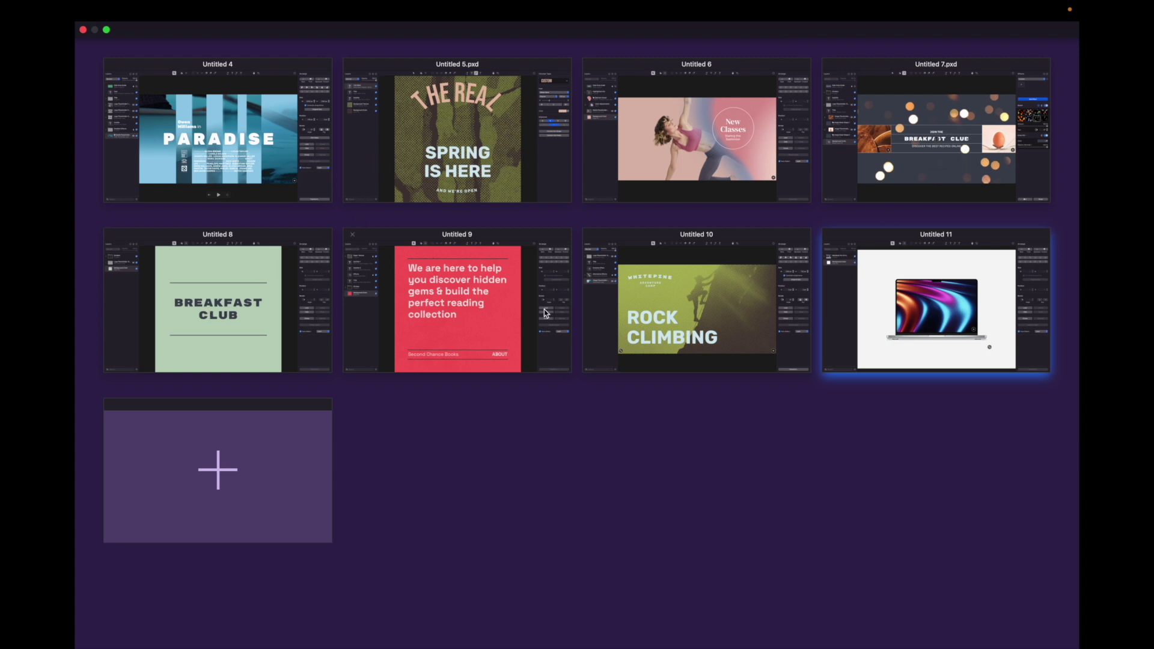
click(712, 145)
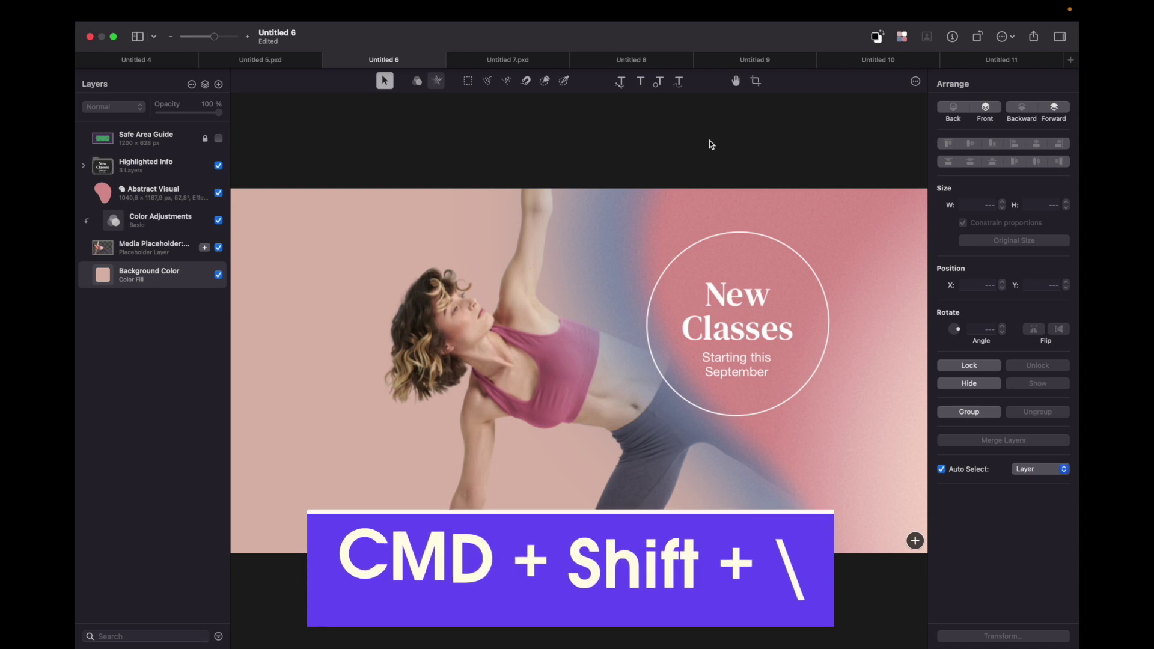
key(super+shift+backslash)
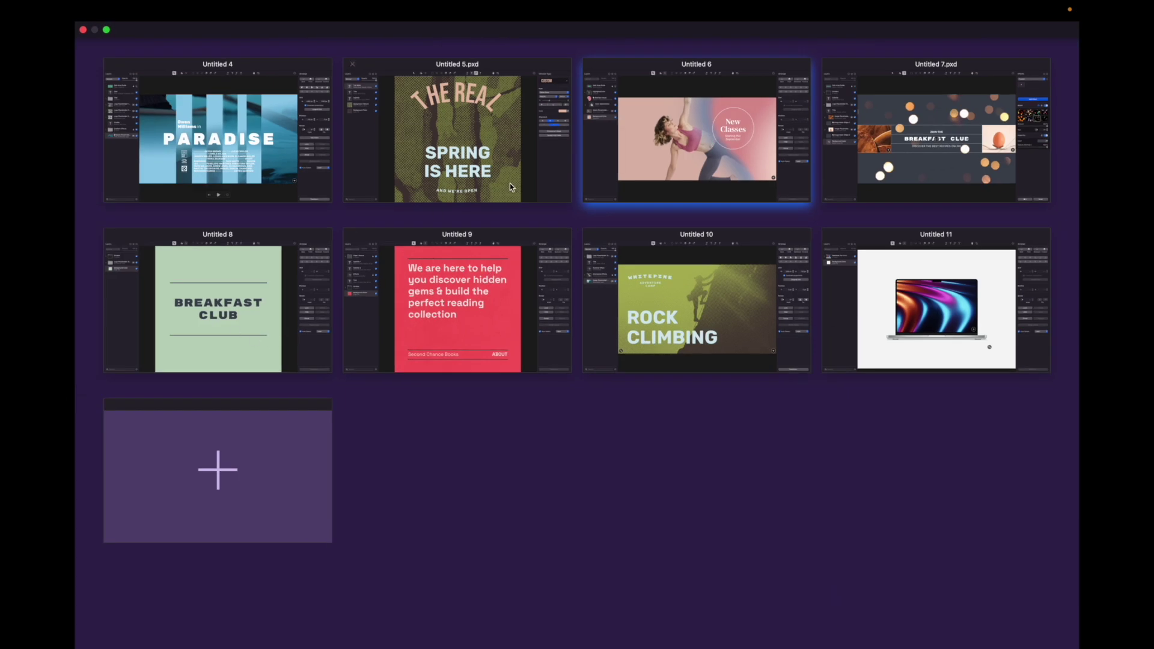
key(Left)
key(Left)
key(Return)
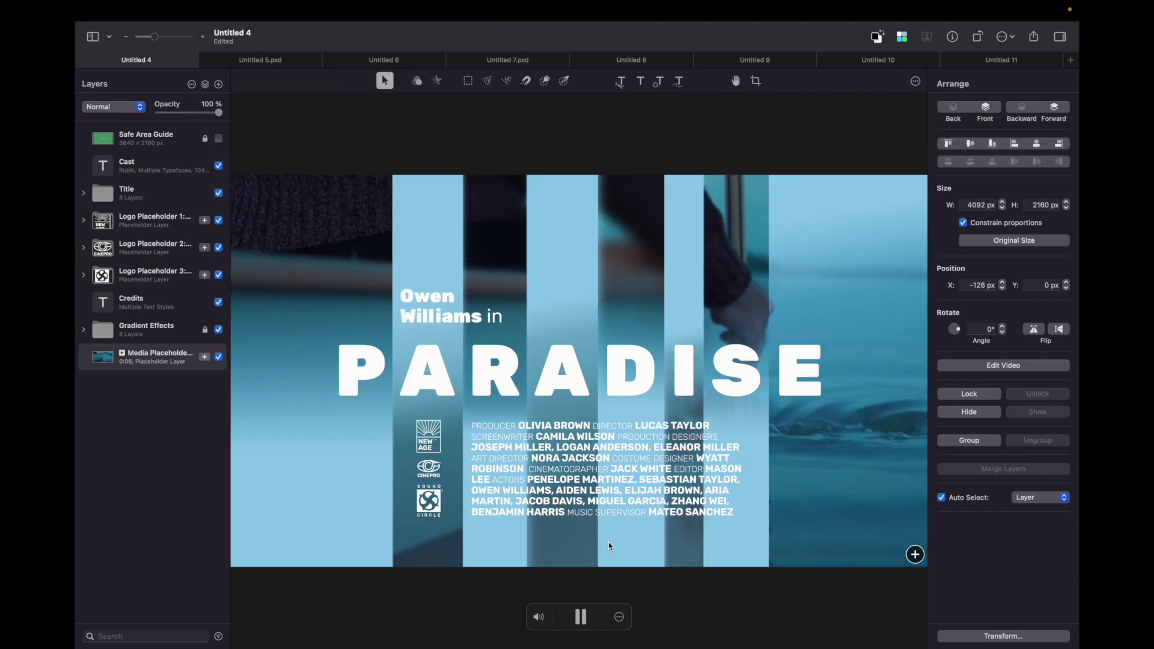